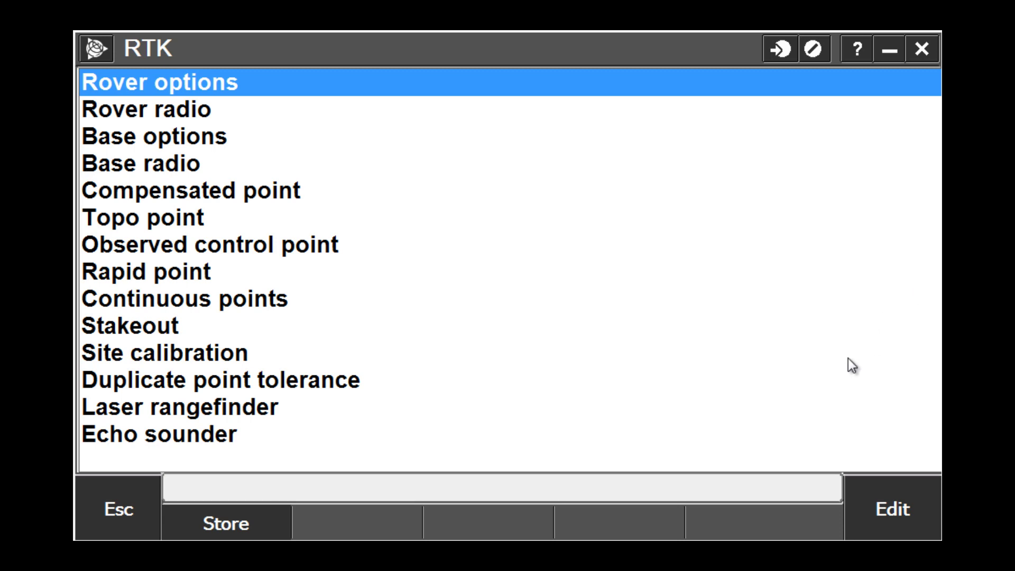
In Topo point settings, enable Auto store point, set occupation time to 0, and use 7 measurements
{"action": "double_click", "coordinate": [173, 219]}
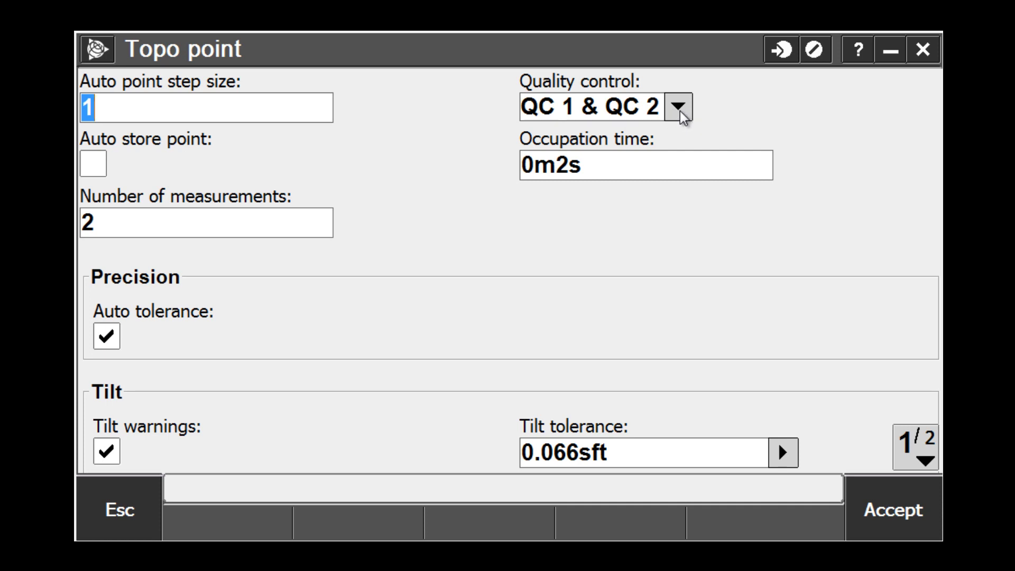
{"action": "left_click", "coordinate": [95, 167]}
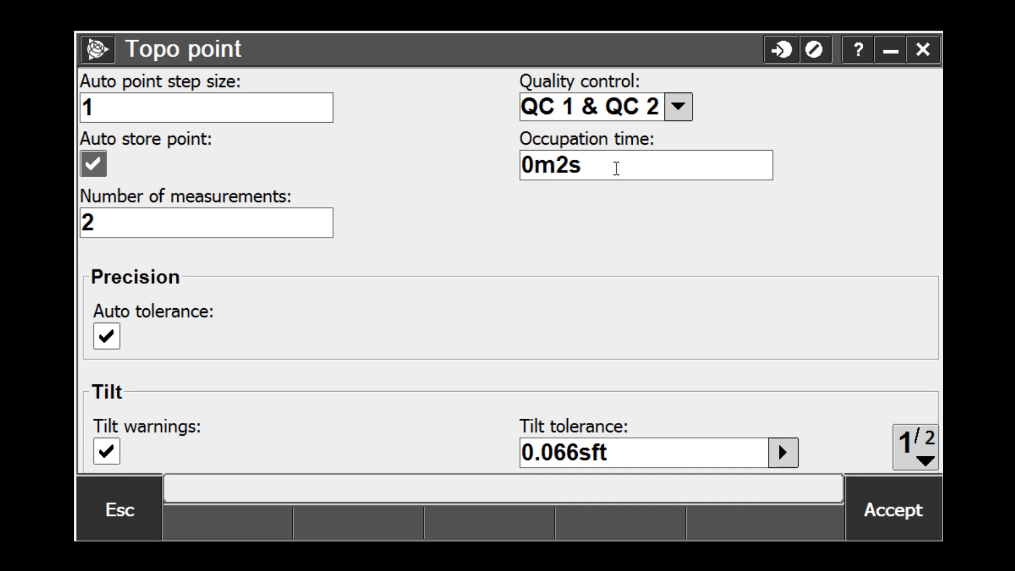
{"action": "left_click", "coordinate": [613, 169]}
{"action": "type", "text": "0"}
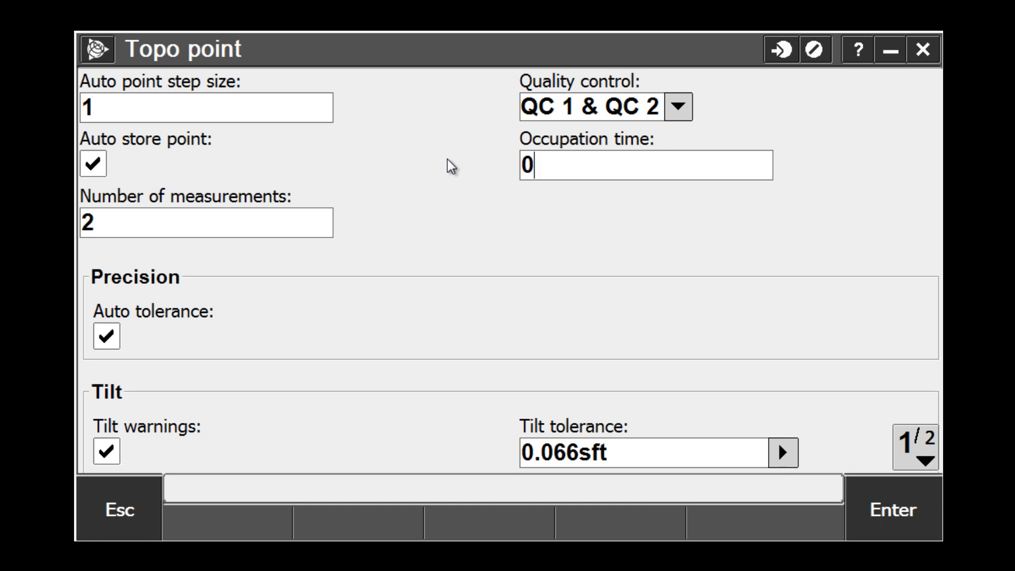
{"action": "left_click", "coordinate": [203, 216]}
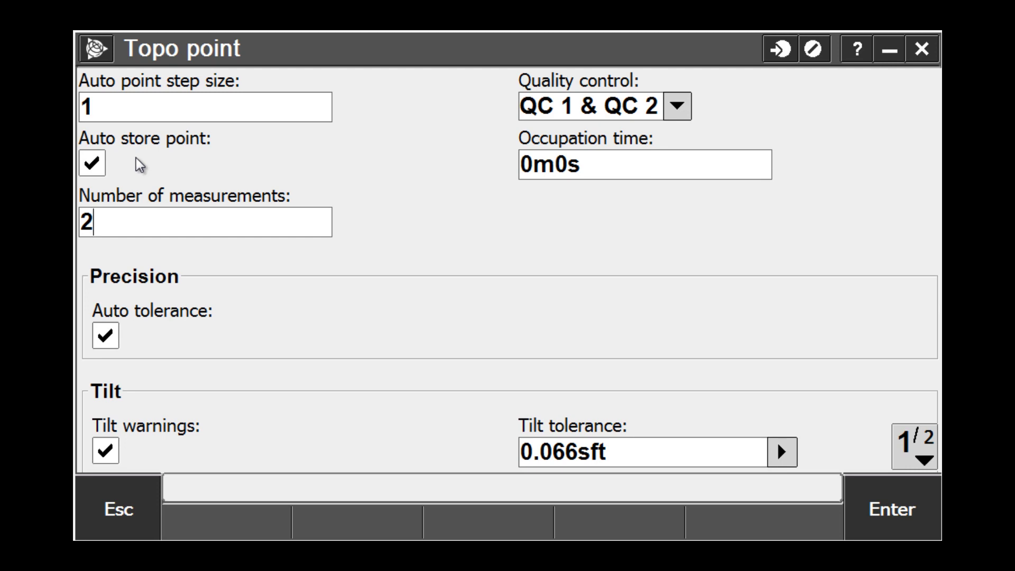
{"action": "double_click", "coordinate": [111, 214]}
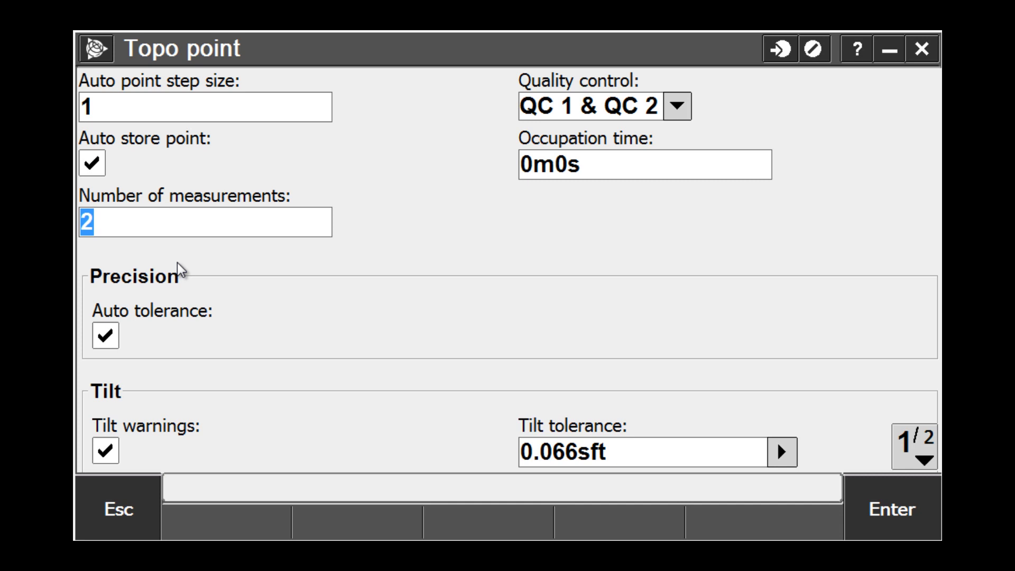
{"action": "type", "text": "7"}
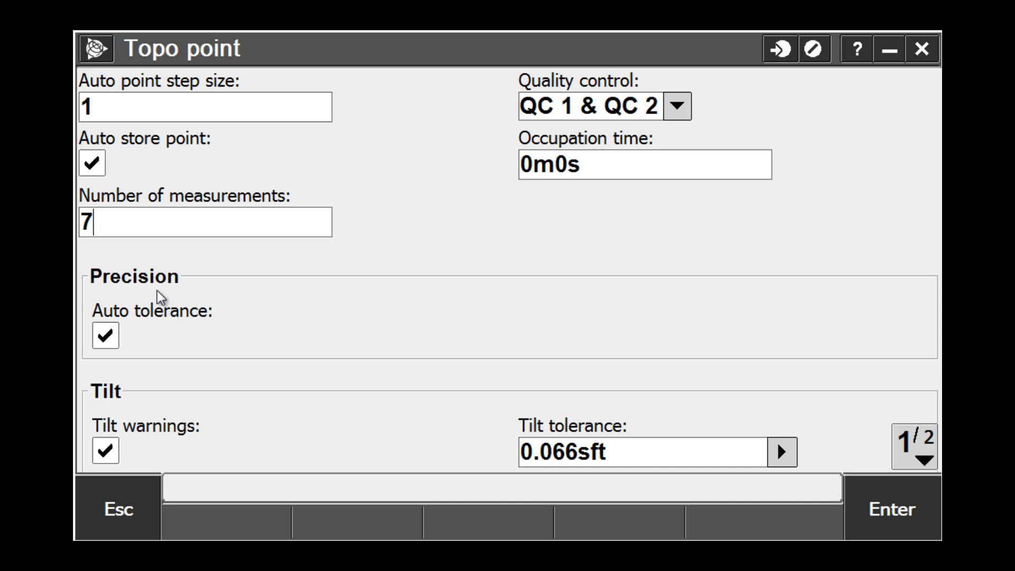
Turn off Auto tolerance, set 0.15 sft horizontal and 0.20 sft vertical tolerance, and accept
{"action": "left_click", "coordinate": [110, 341]}
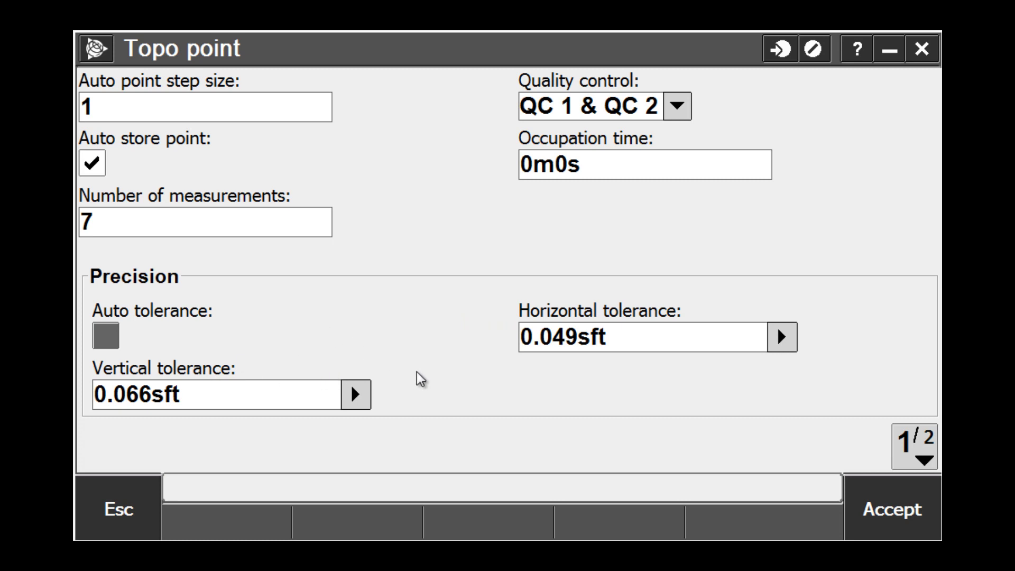
{"action": "left_click_drag", "start_coordinate": [540, 337], "coordinate": [579, 337]}
{"action": "type", "text": "15"}
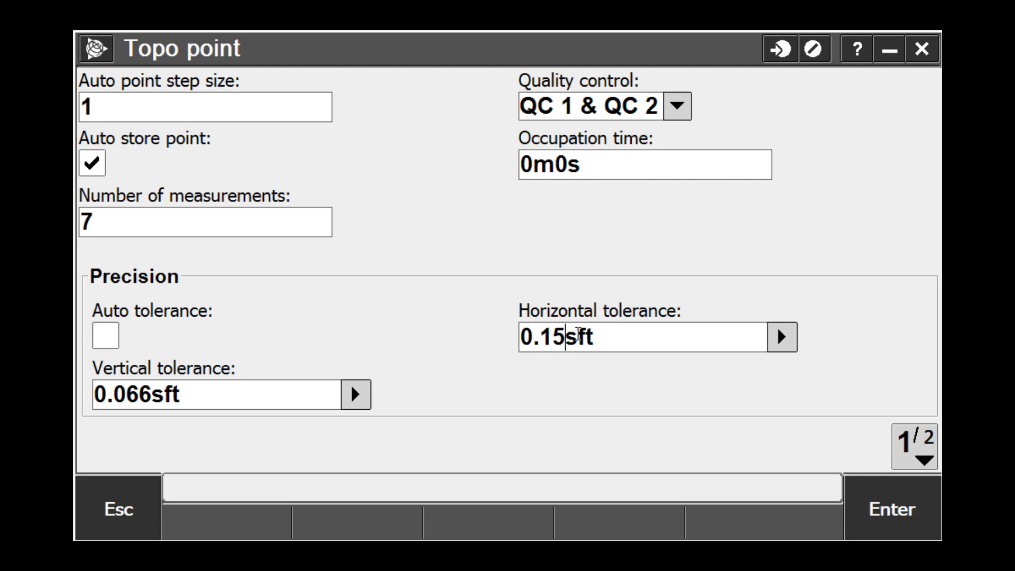
{"action": "left_click_drag", "start_coordinate": [110, 398], "coordinate": [153, 397]}
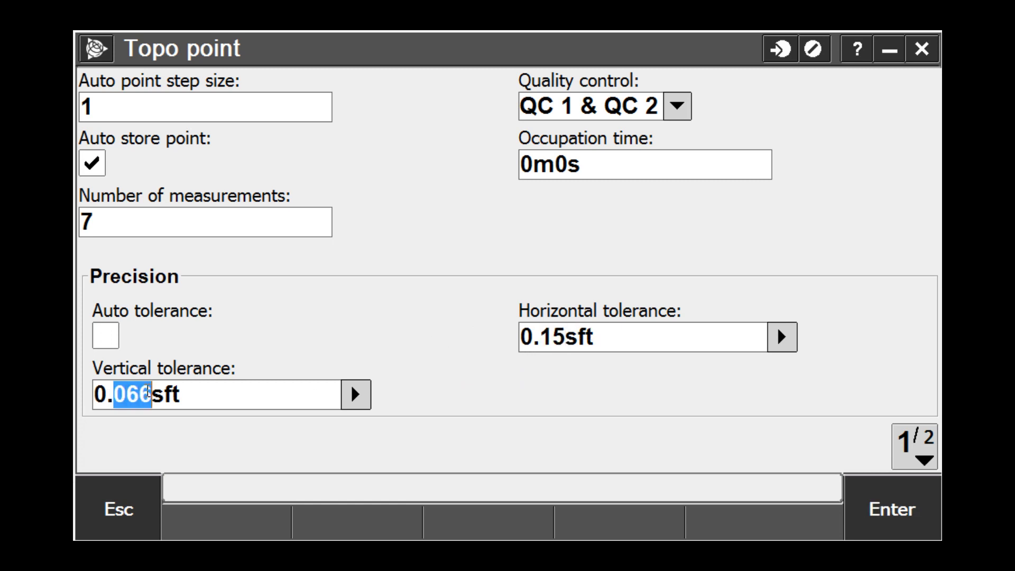
{"action": "type", "text": "20"}
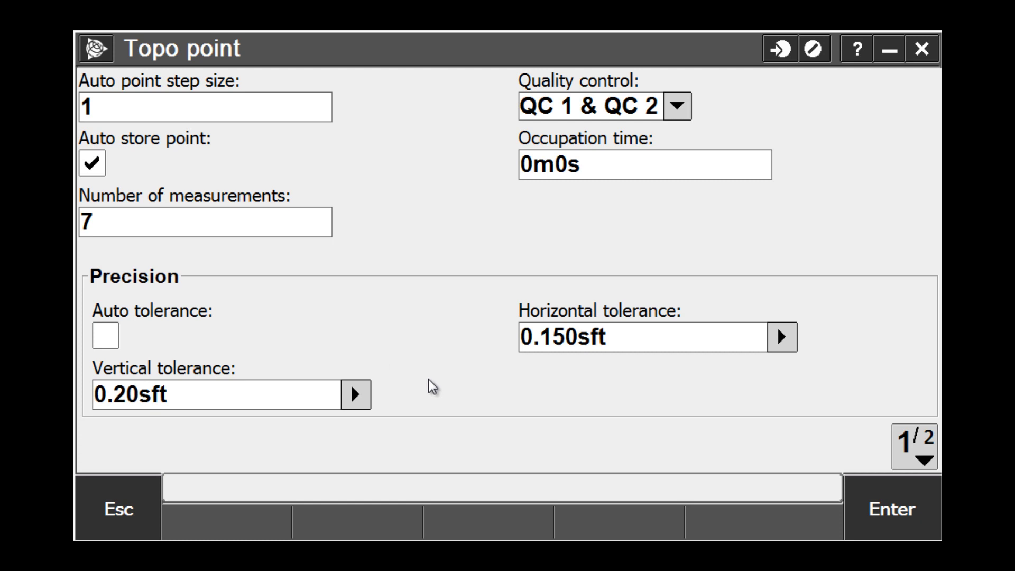
{"action": "left_click", "coordinate": [858, 512]}
{"action": "left_click", "coordinate": [871, 517]}
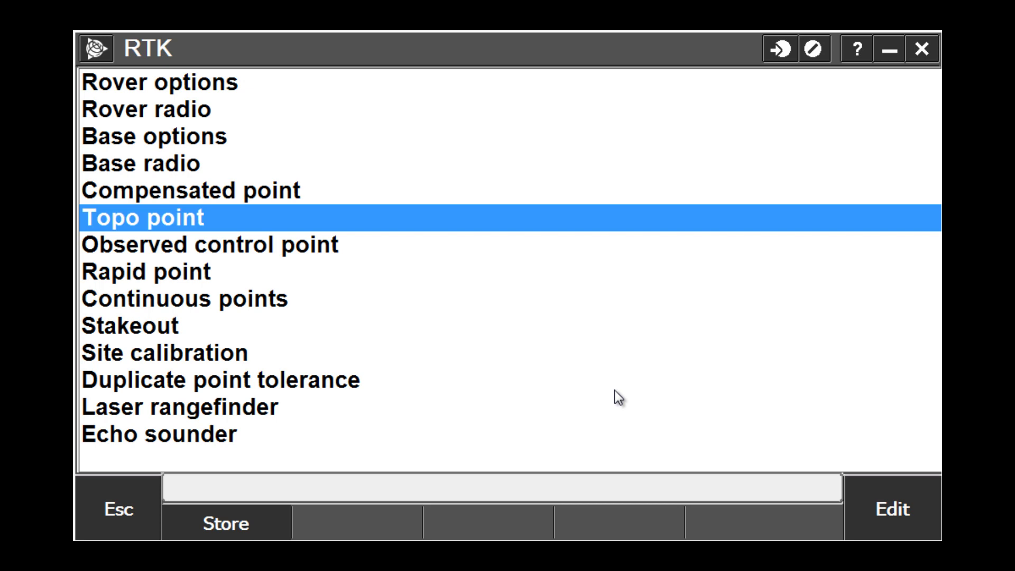
Store the edited RTK survey style
{"action": "left_click", "coordinate": [218, 525]}
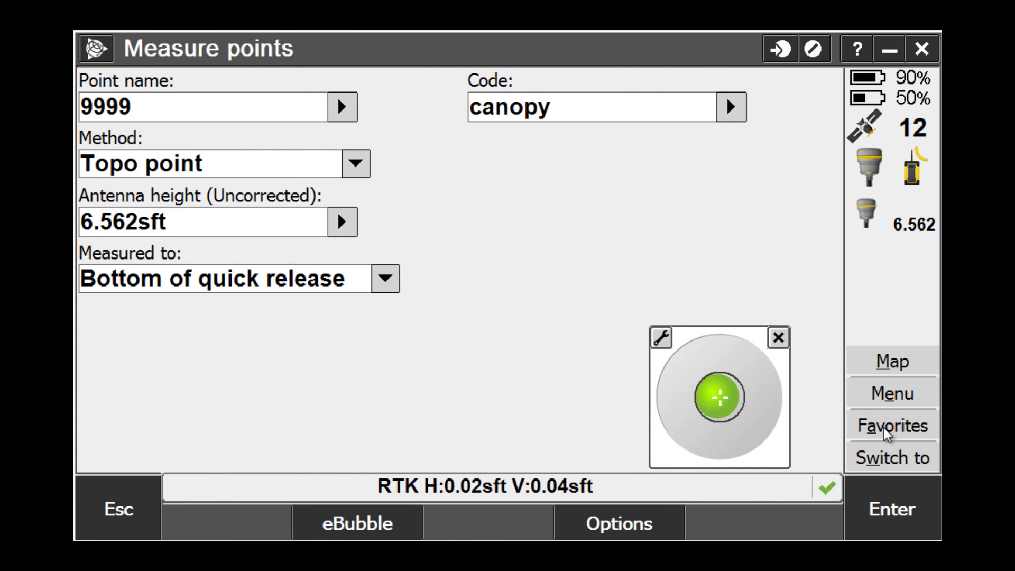
Add Measure > RTK initialization to the Favorites list
{"action": "left_click", "coordinate": [897, 398]}
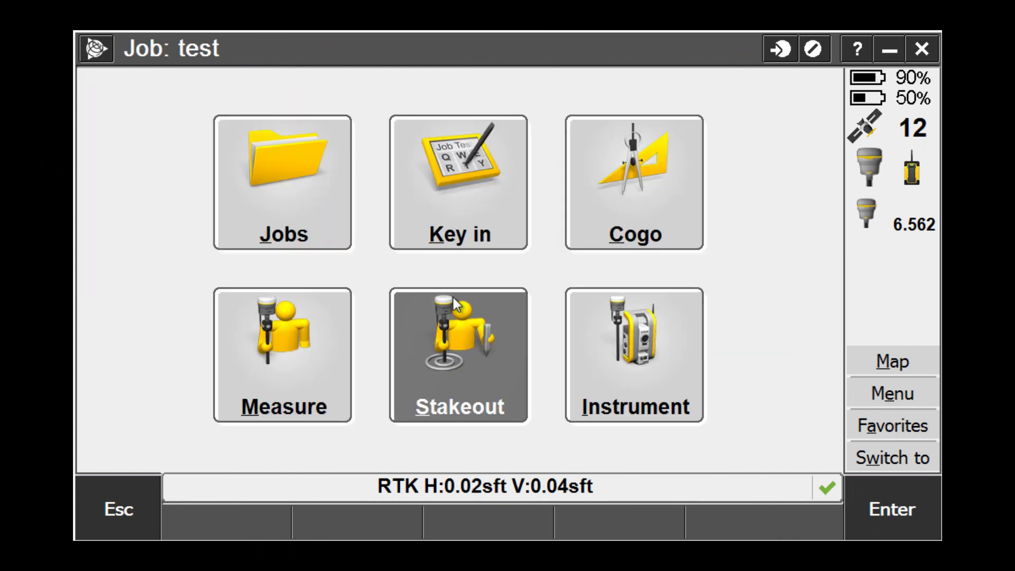
{"action": "left_click", "coordinate": [311, 343]}
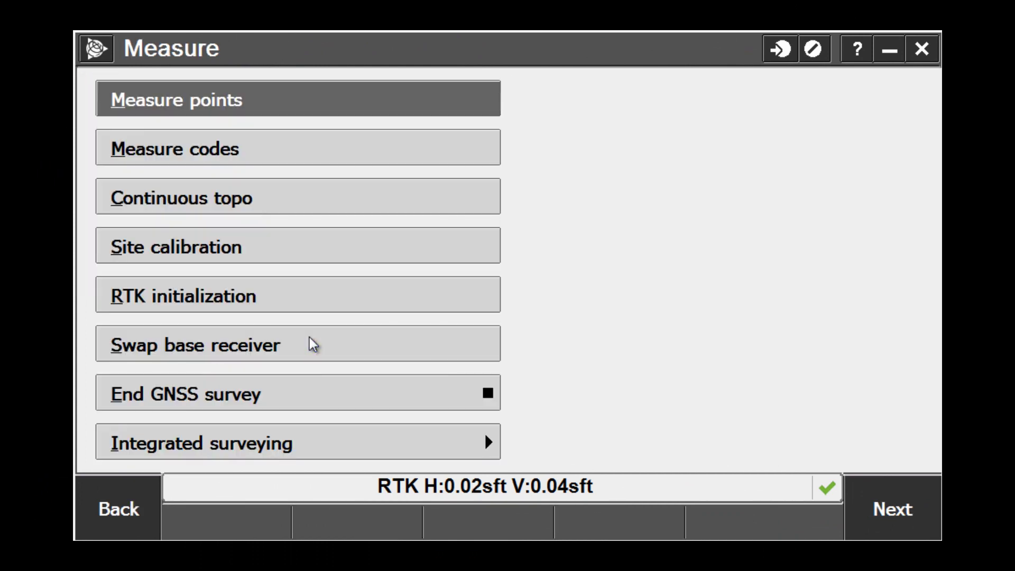
{"action": "left_click", "coordinate": [304, 297]}
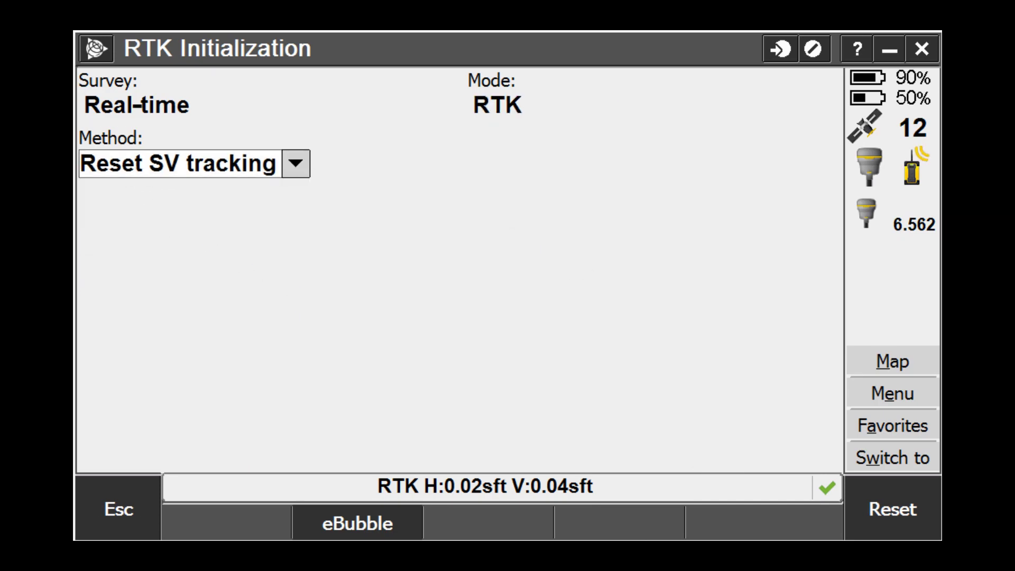
{"action": "left_click", "coordinate": [904, 434]}
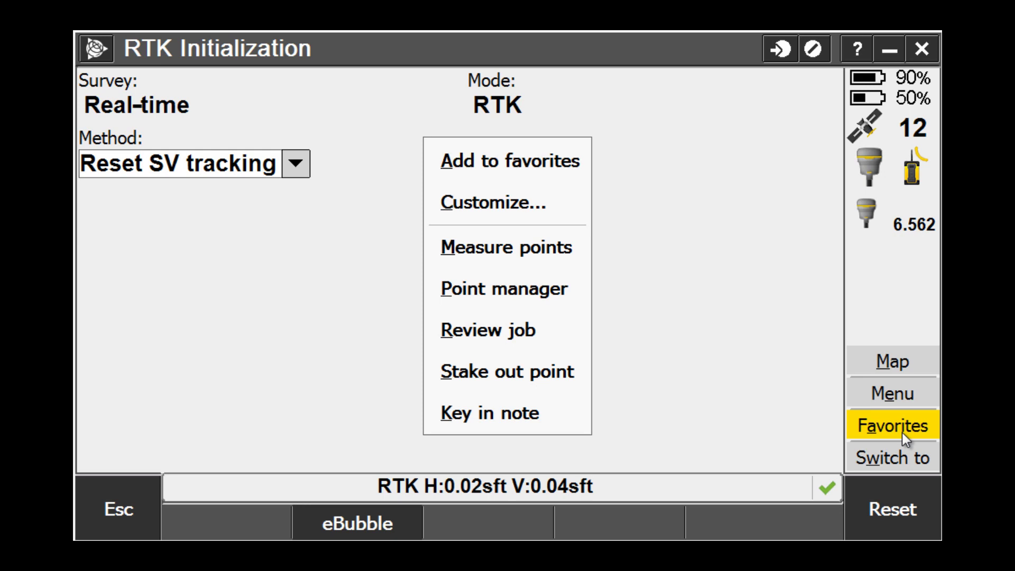
{"action": "left_click", "coordinate": [549, 177]}
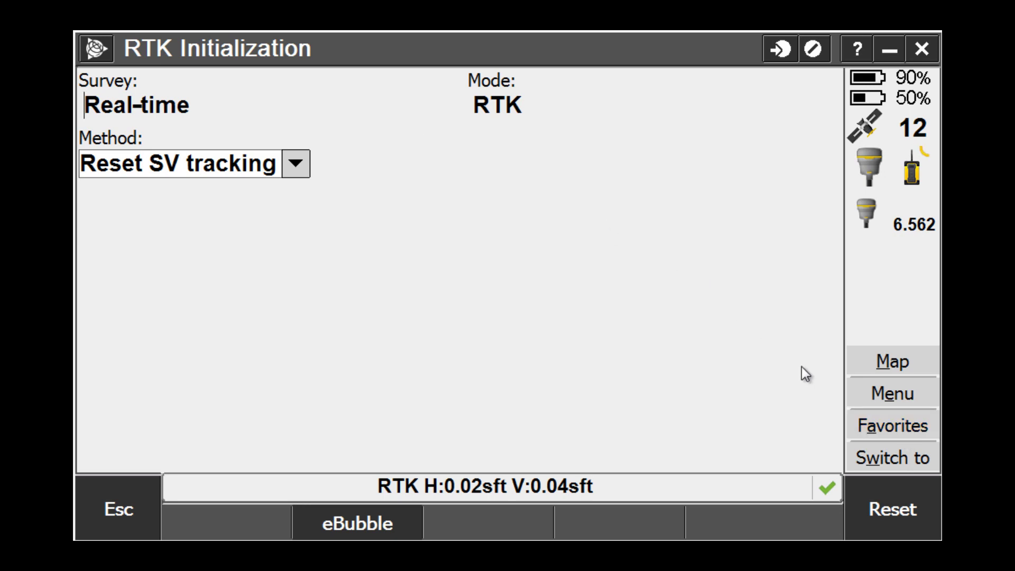
Confirm RTK initialization opens from Favorites, then return to Measure points
{"action": "left_click", "coordinate": [865, 428]}
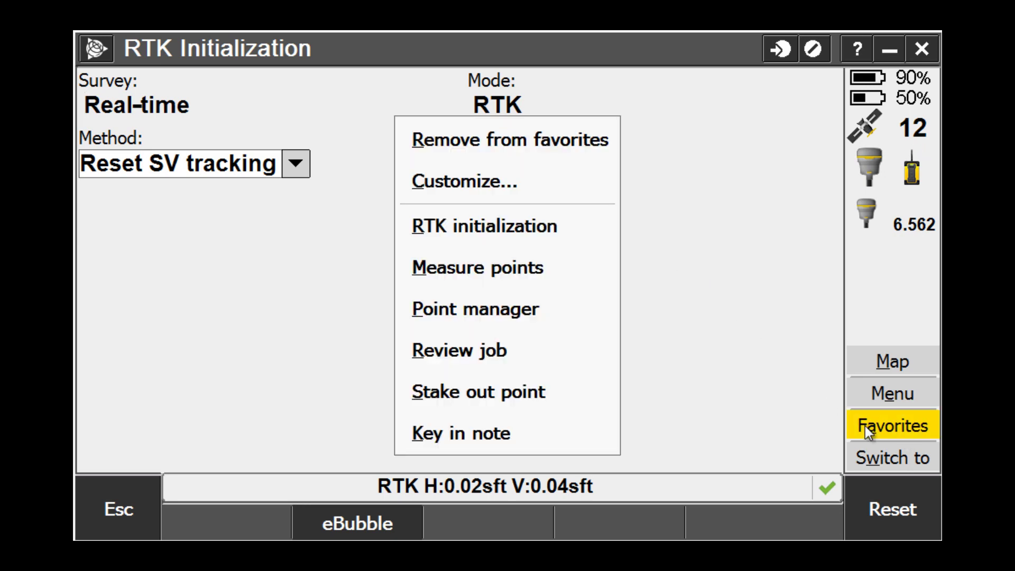
{"action": "left_click", "coordinate": [509, 233]}
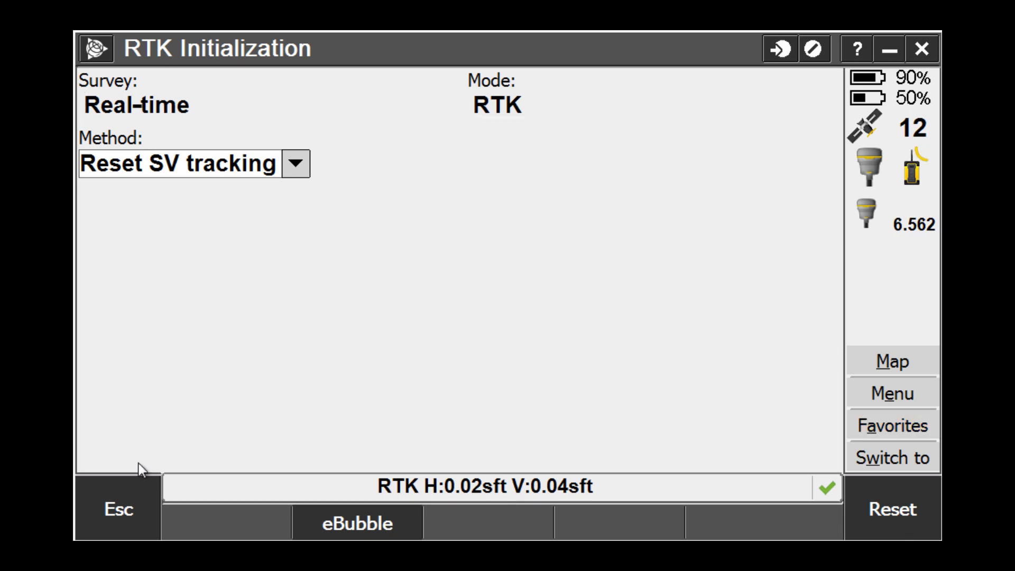
{"action": "left_click", "coordinate": [147, 537]}
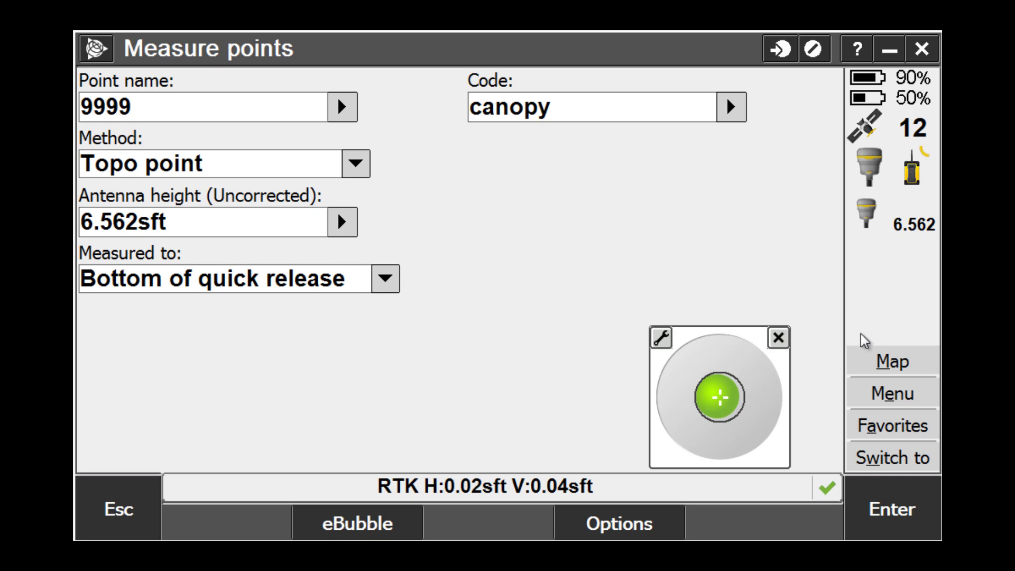
Open RTK initialization from Favorites and reset SV tracking, confirming with OK
{"action": "left_click", "coordinate": [888, 423]}
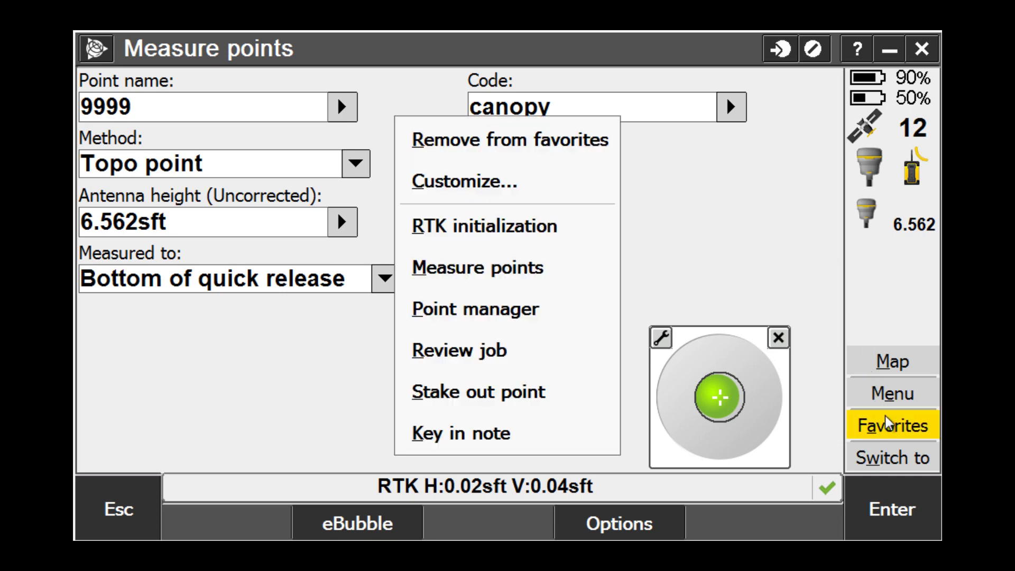
{"action": "left_click", "coordinate": [502, 228]}
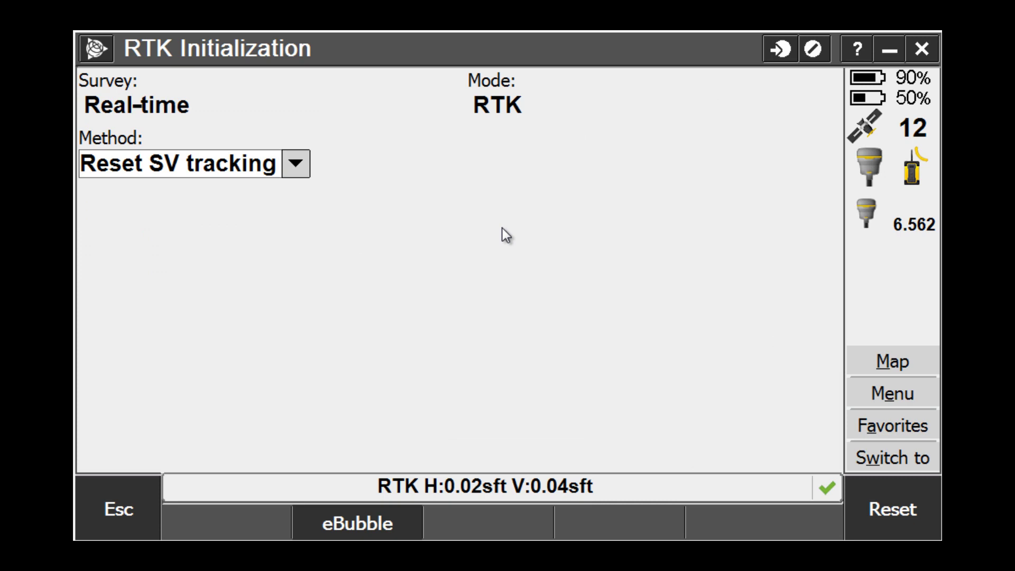
{"action": "left_click", "coordinate": [865, 504]}
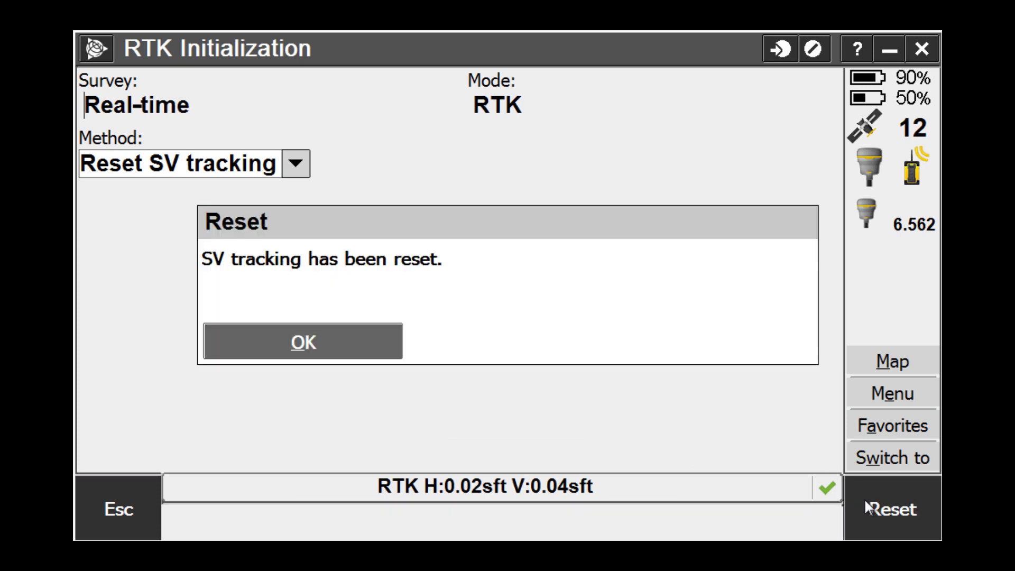
{"action": "left_click", "coordinate": [282, 341]}
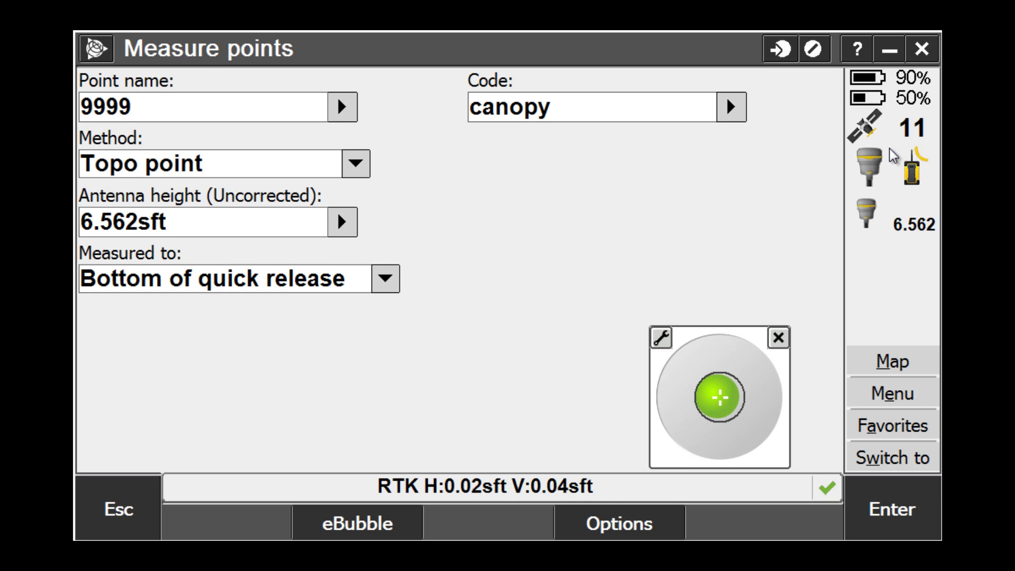
Measure and store point 9999 coded canopy, then show the Topo point Options
{"action": "left_click", "coordinate": [882, 515]}
{"action": "left_click", "coordinate": [881, 515]}
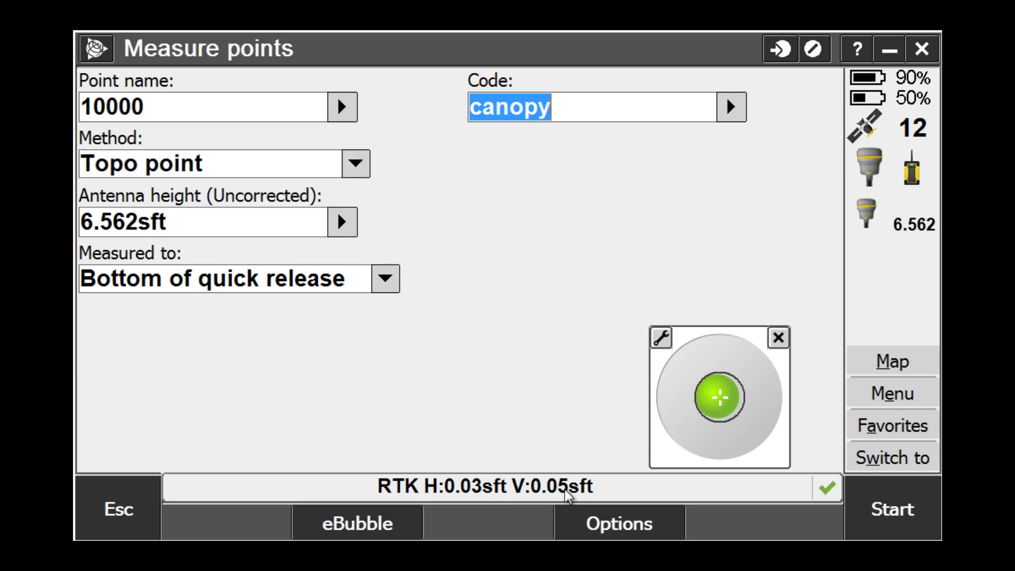
{"action": "left_click", "coordinate": [591, 527]}
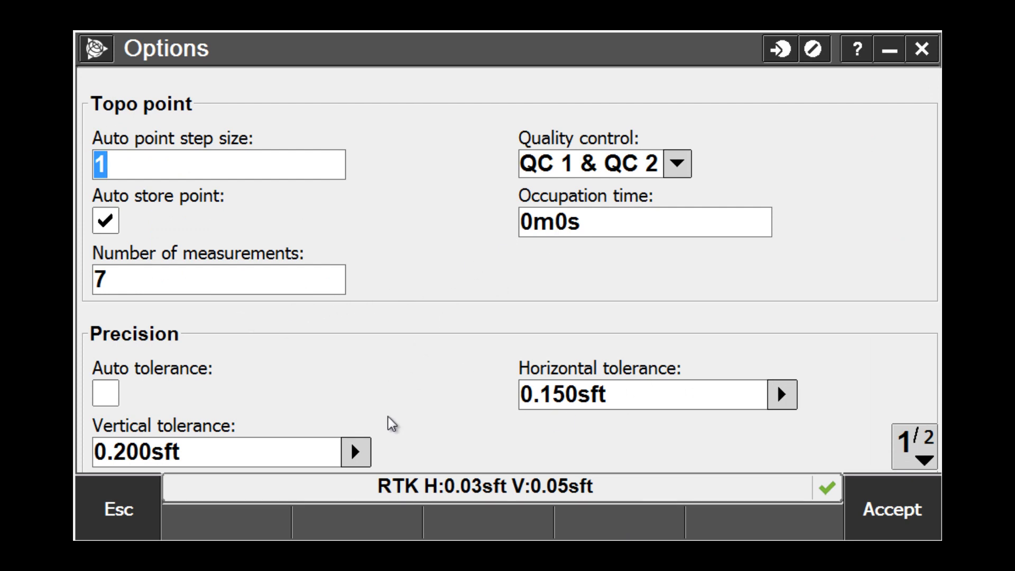
Accept the Topo point Options to return to Measure points
{"action": "left_click", "coordinate": [875, 510]}
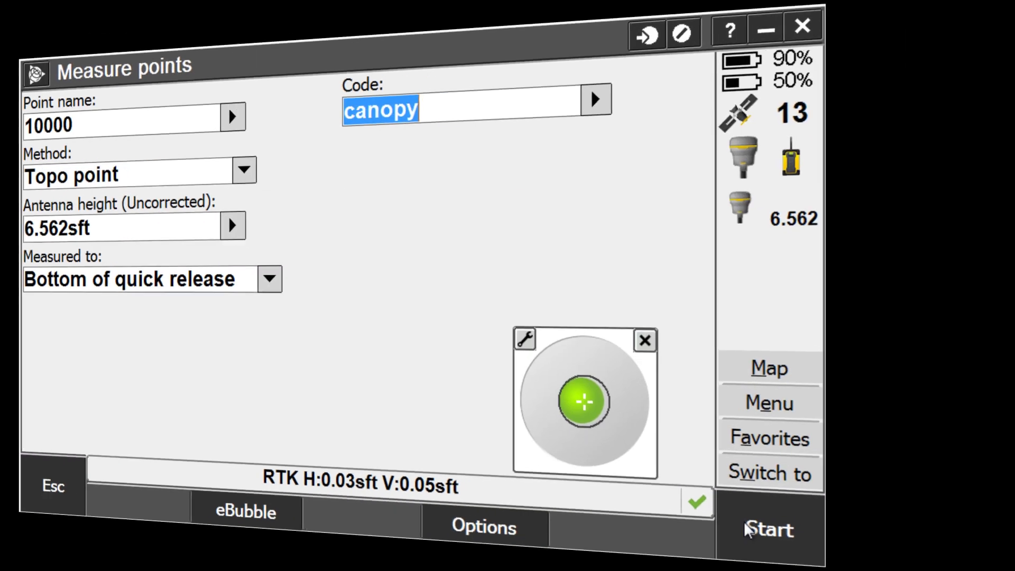